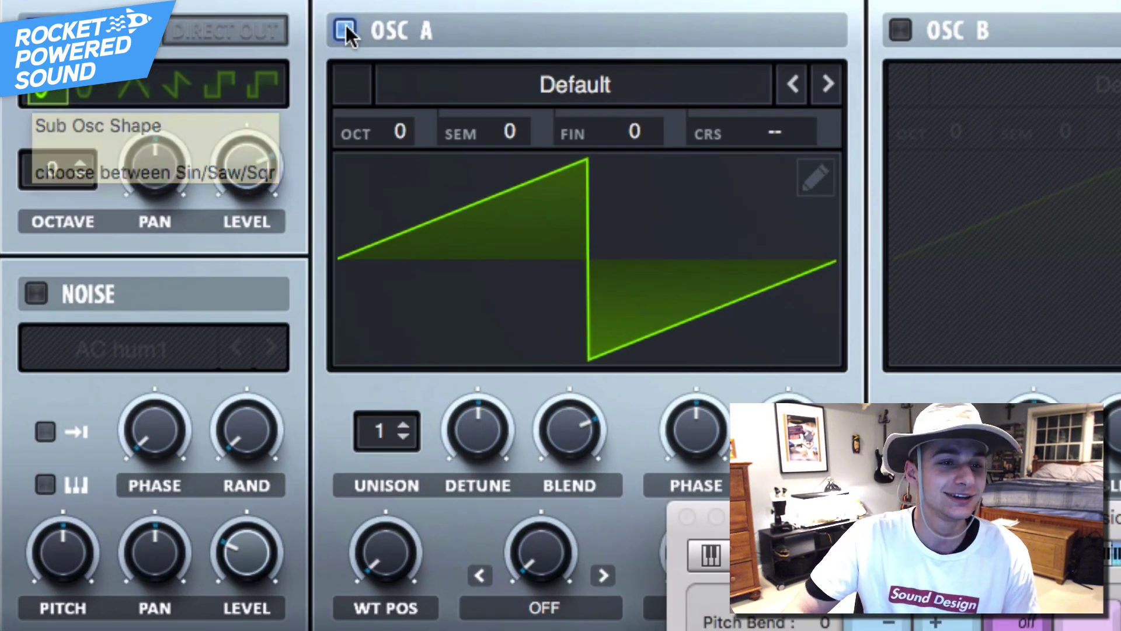
Mute oscillator A and give the sub oscillator a saw shape one octave down
click(345, 30)
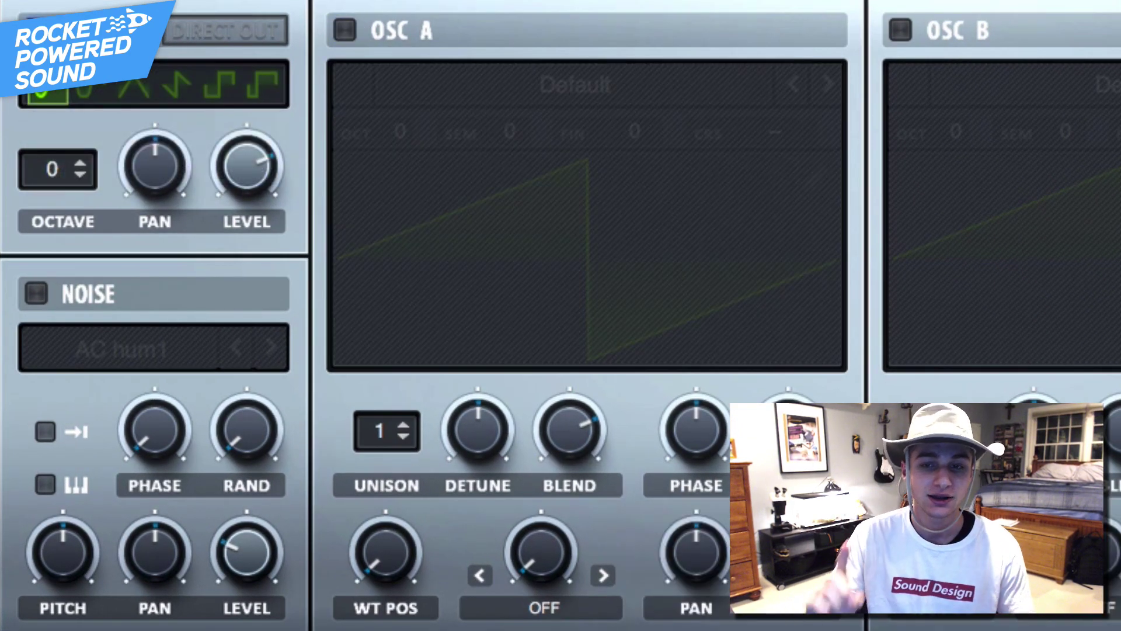
click(170, 81)
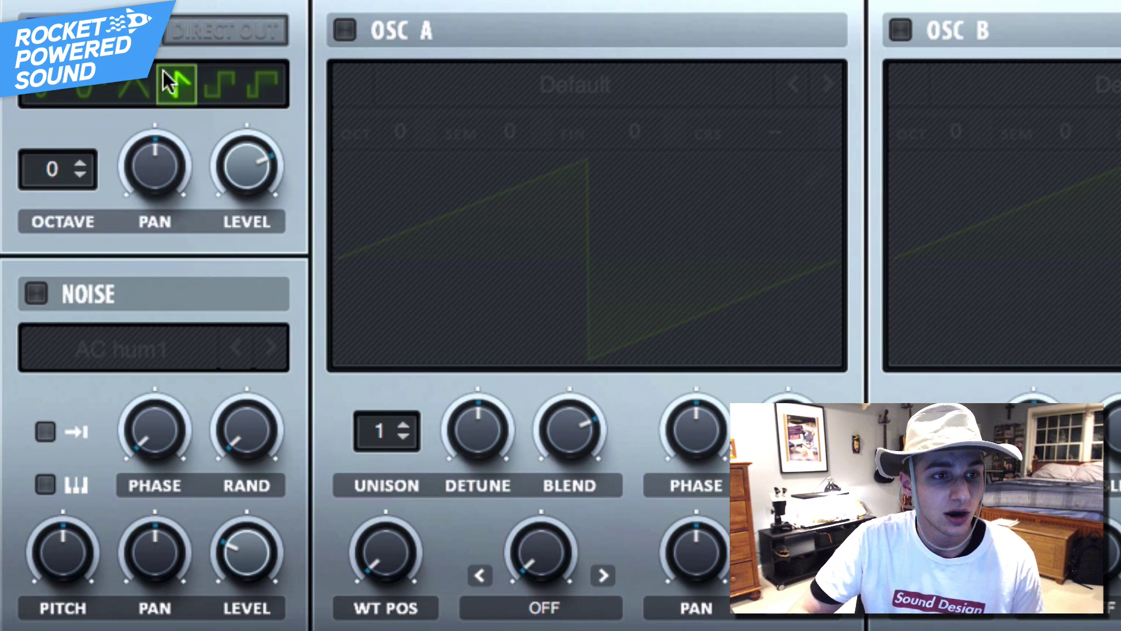
drag(61, 176, 59, 188)
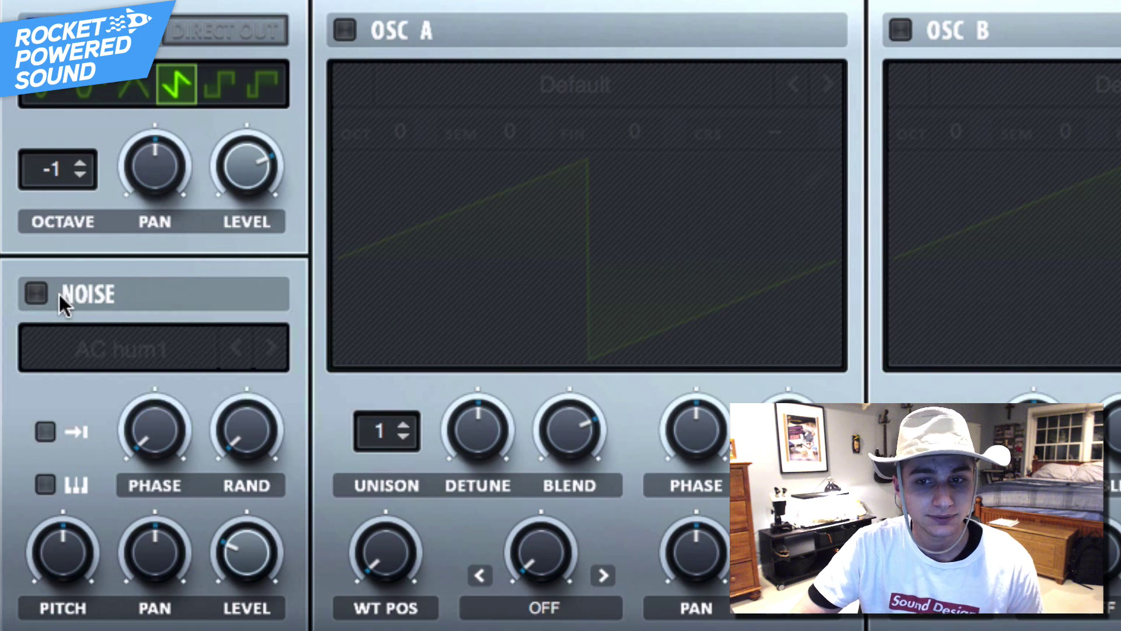
Enable the noise oscillator with the Analog AlphaNz sample at a slightly lower level
click(60, 293)
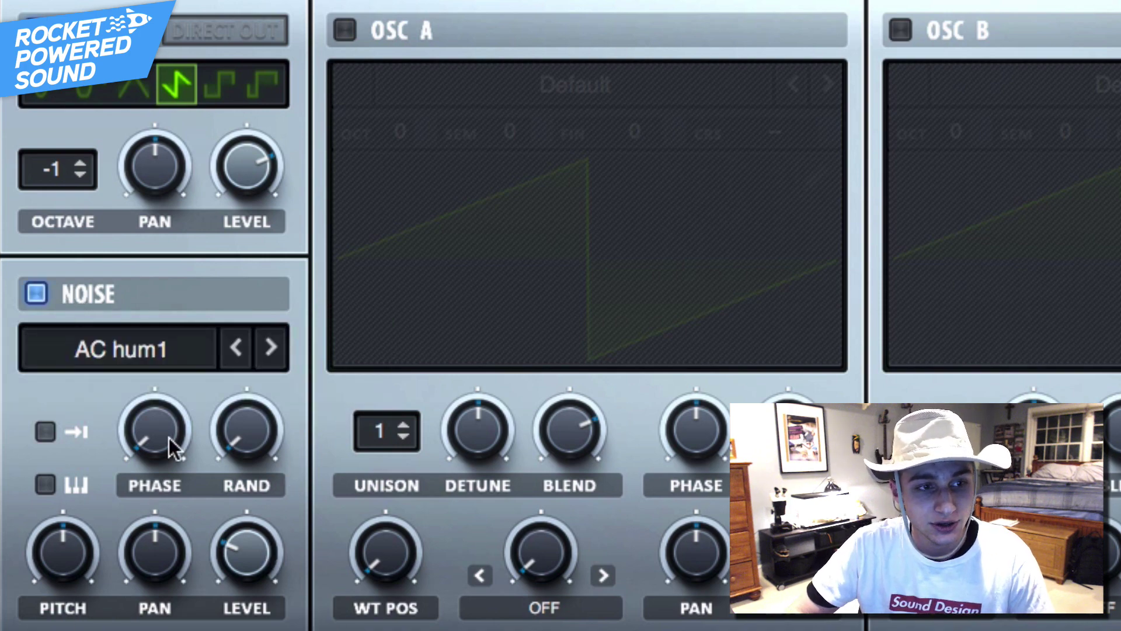
click(169, 348)
mouse_move(187, 386)
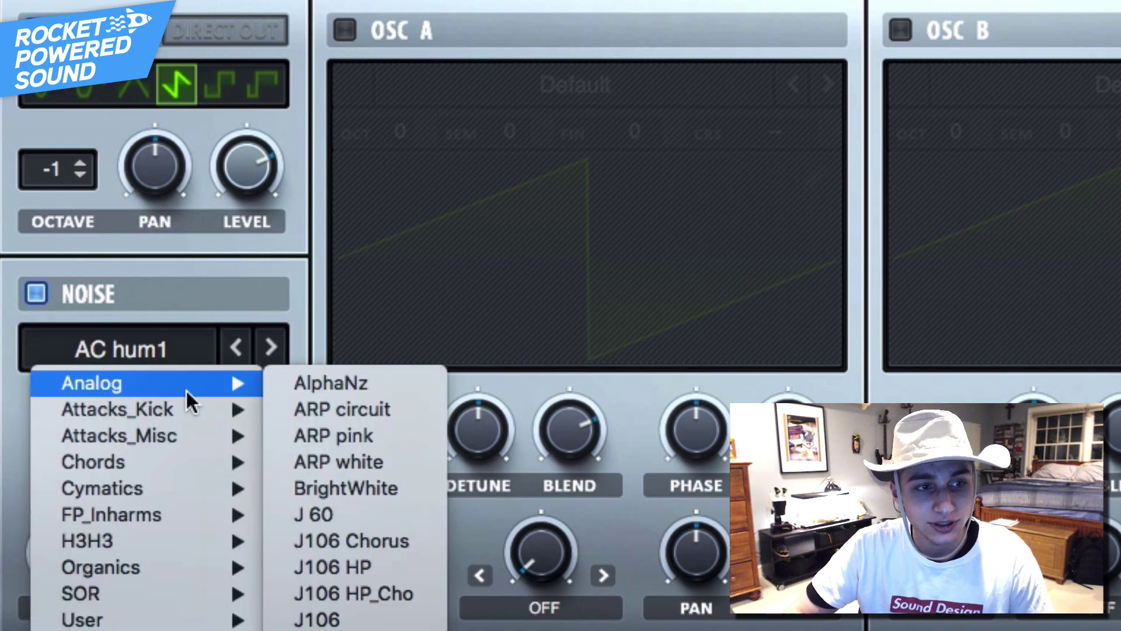
click(381, 388)
drag(257, 552, 253, 557)
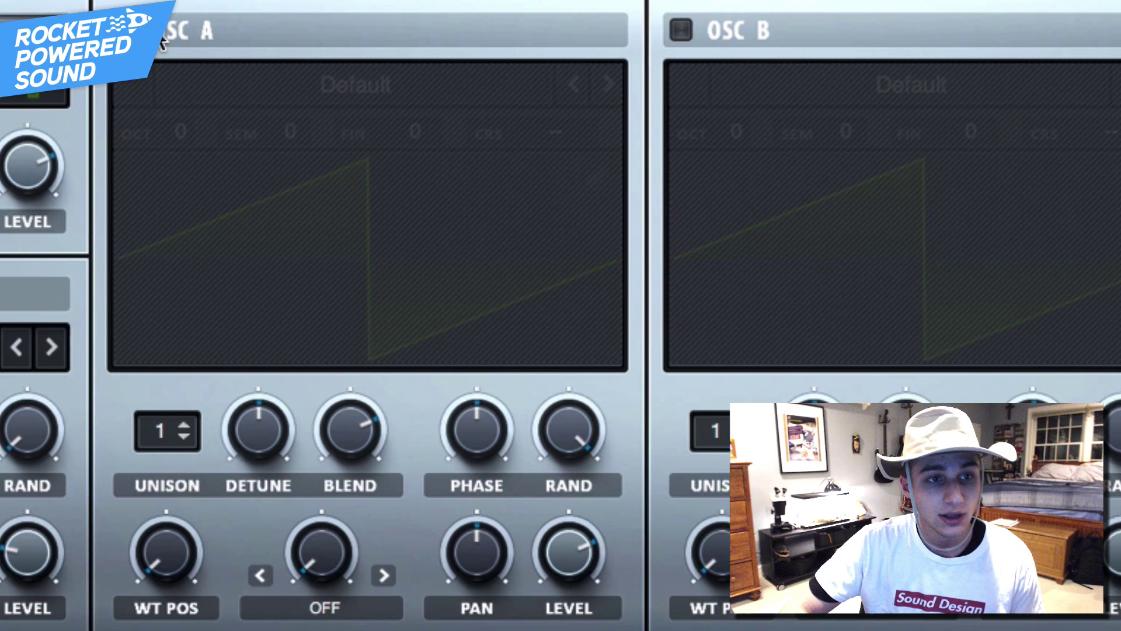
Re-enable oscillator A with 3 unison voices and slightly reduced detune
click(345, 31)
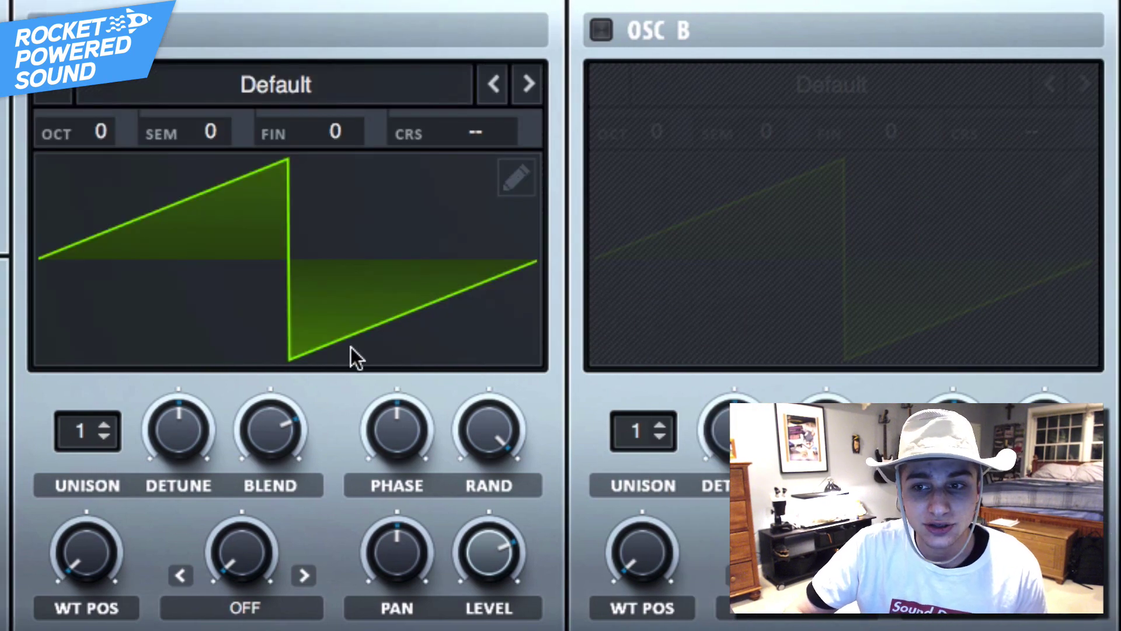
drag(105, 428, 113, 375)
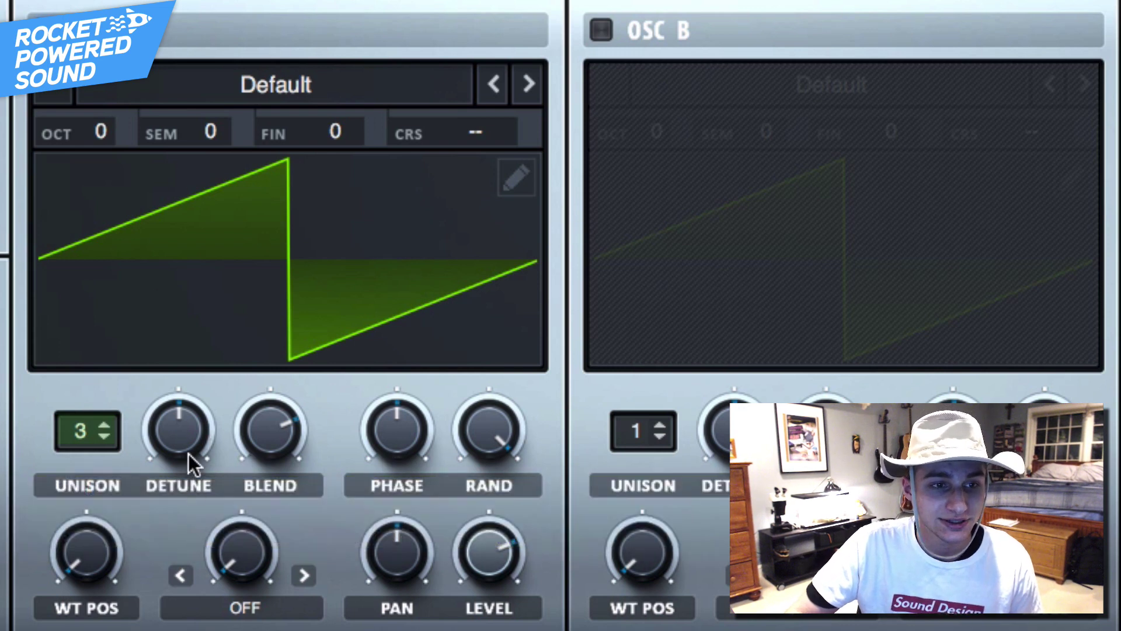
mouse_move(188, 454)
mouse_down()
mouse_move(148, 514)
mouse_move(148, 533)
mouse_move(184, 457)
mouse_move(185, 542)
mouse_up()
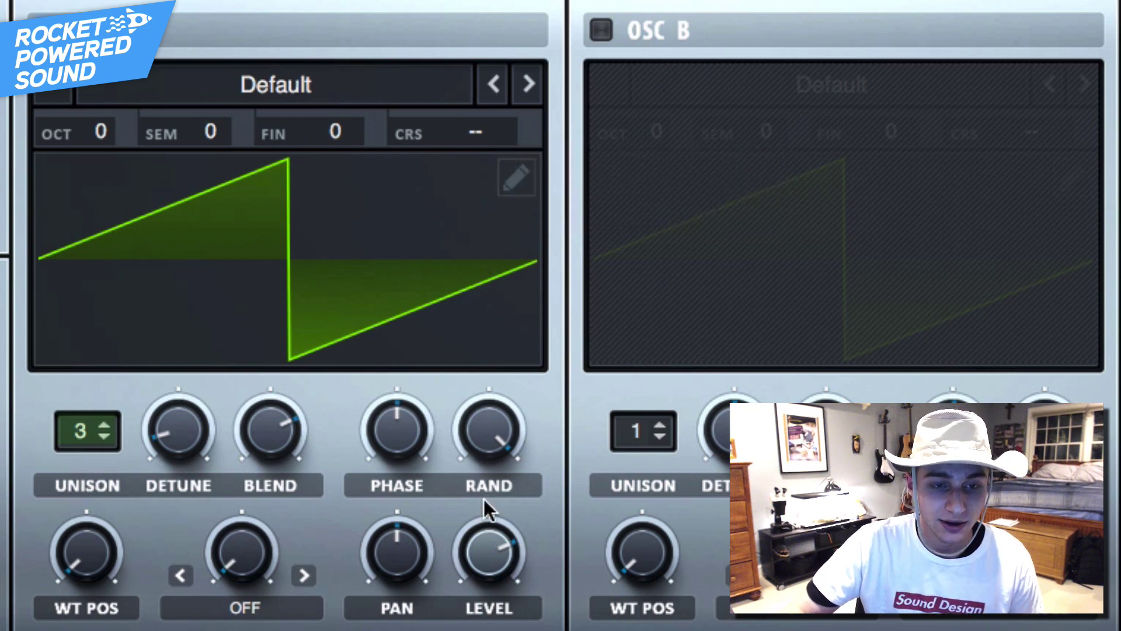
Enable oscillator B with 5 unison voices and reduced unison detune
click(606, 26)
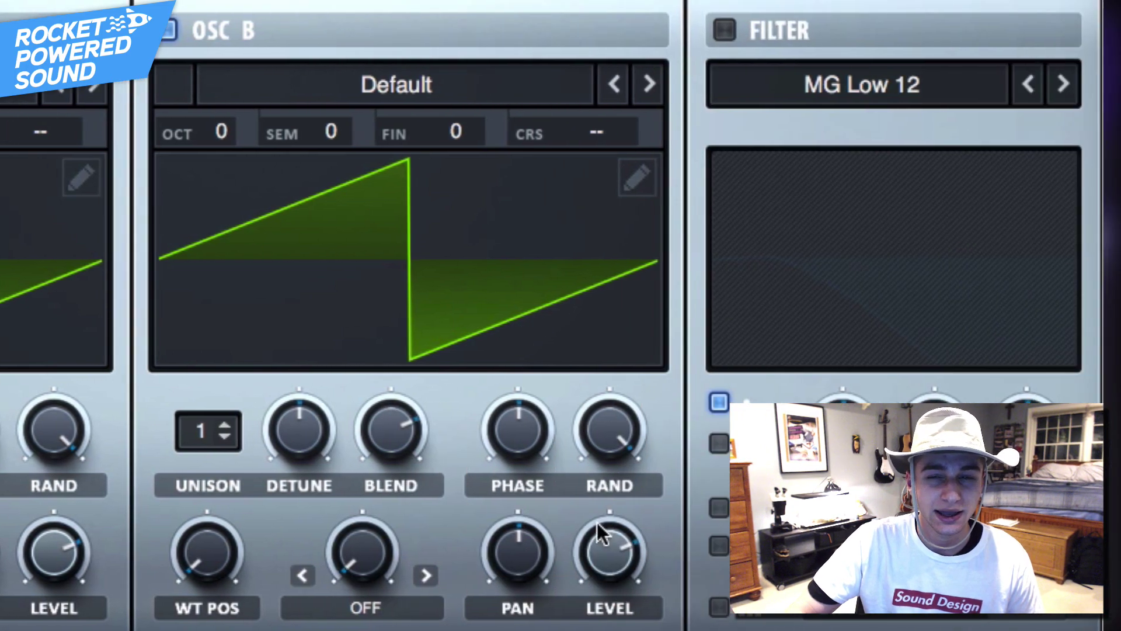
drag(205, 442, 228, 351)
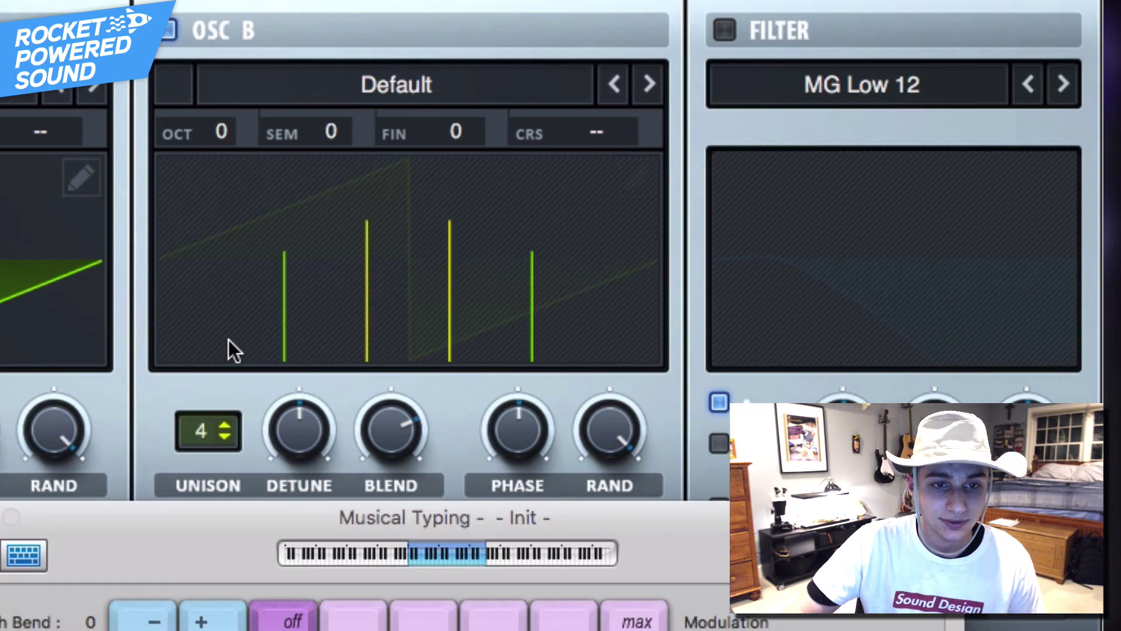
click(222, 425)
drag(327, 448, 292, 427)
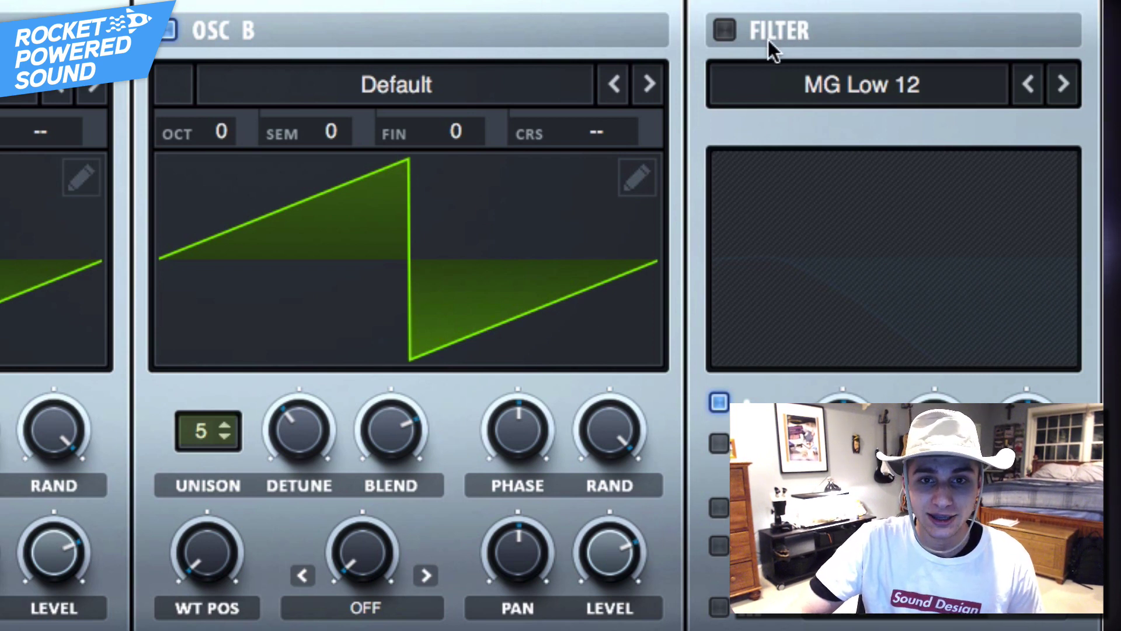
Route A, B, noise and sub through the MG Low 12 filter with cutoff lowered to 57 Hz
click(737, 33)
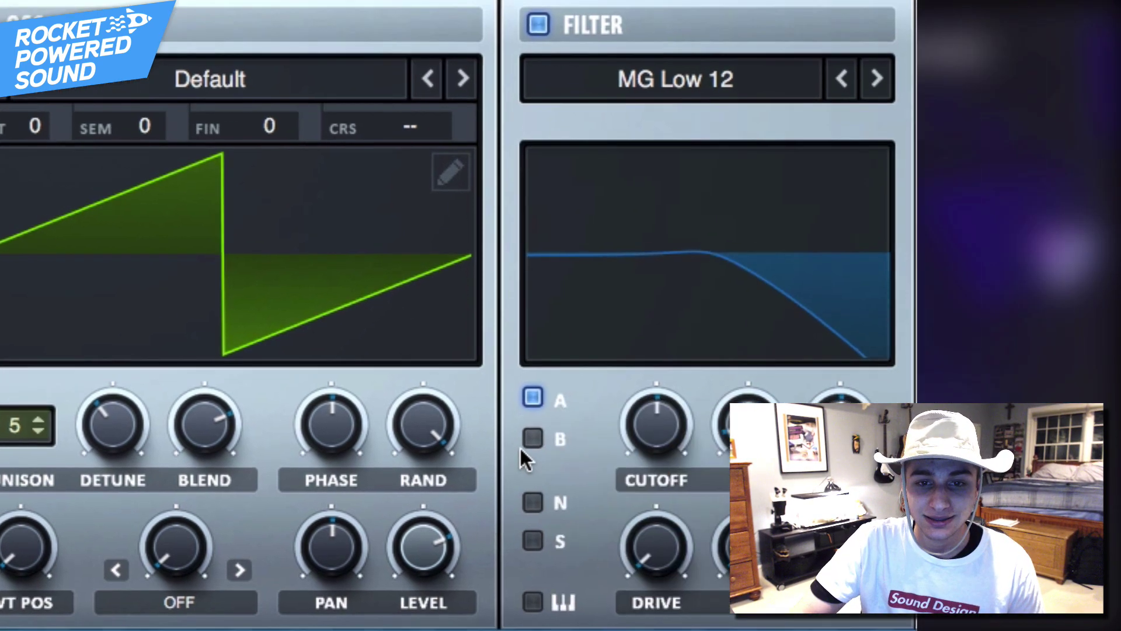
click(719, 442)
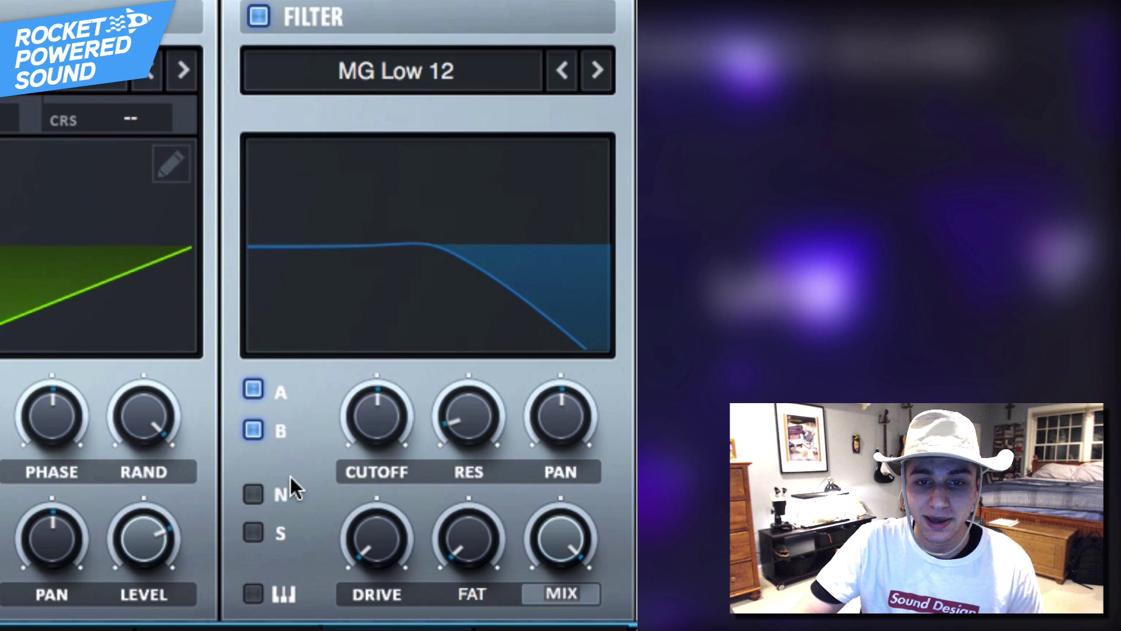
click(254, 495)
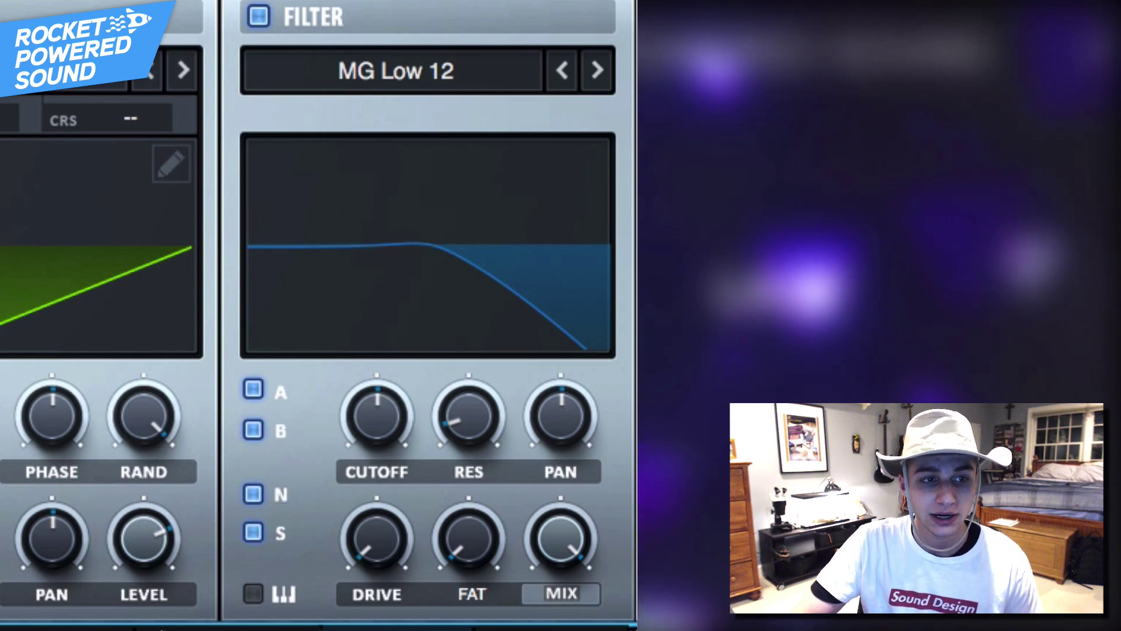
drag(369, 401, 318, 433)
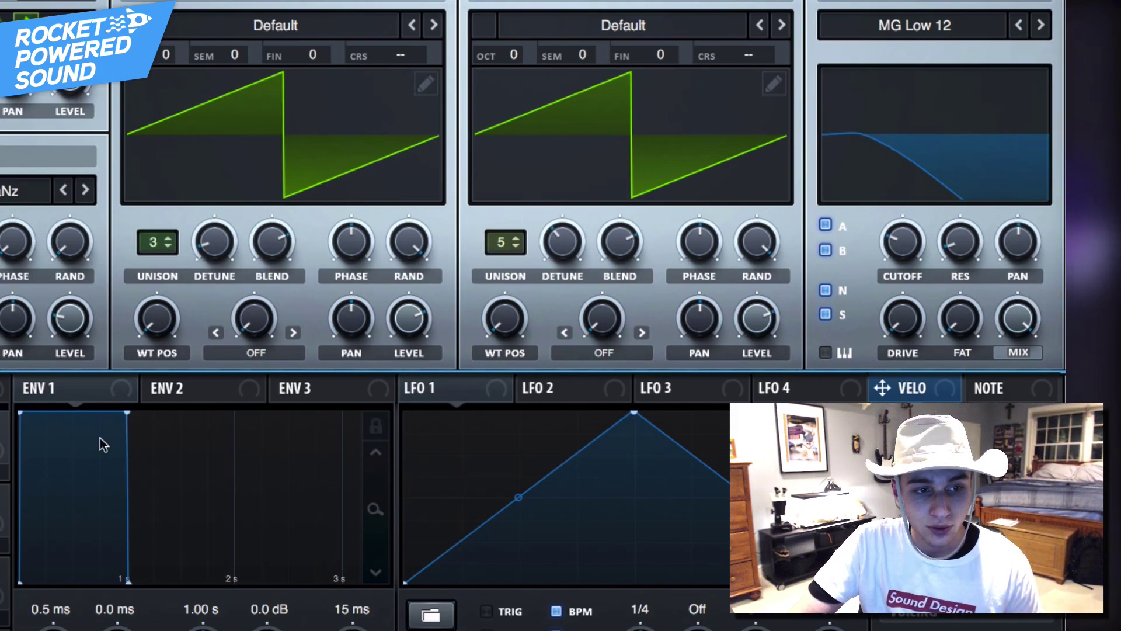
Shape ENV 1 as a pluck: 4.2 ms attack, 763 ms curved decay, -34.7 dB sustain, 1.05 s release
key(super+k)
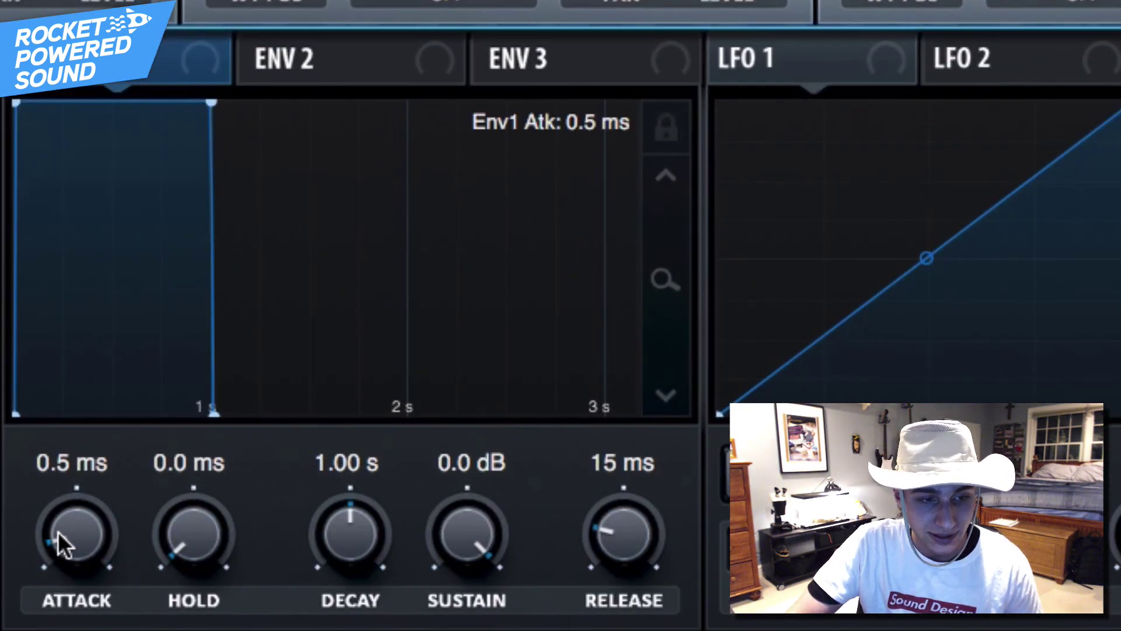
drag(58, 532, 78, 538)
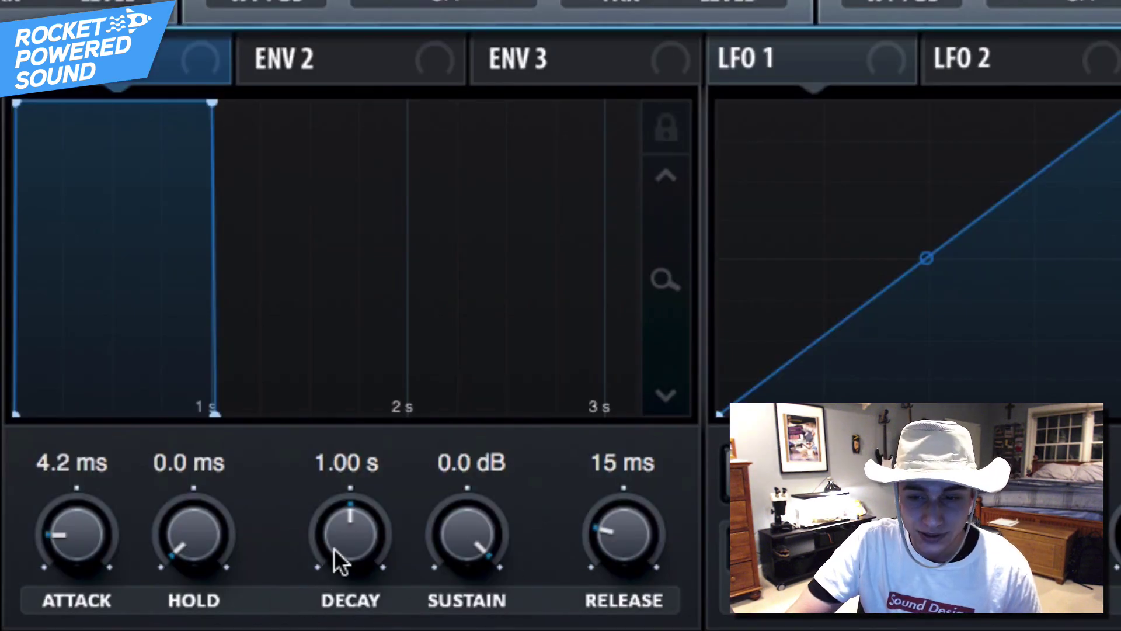
drag(438, 538, 388, 629)
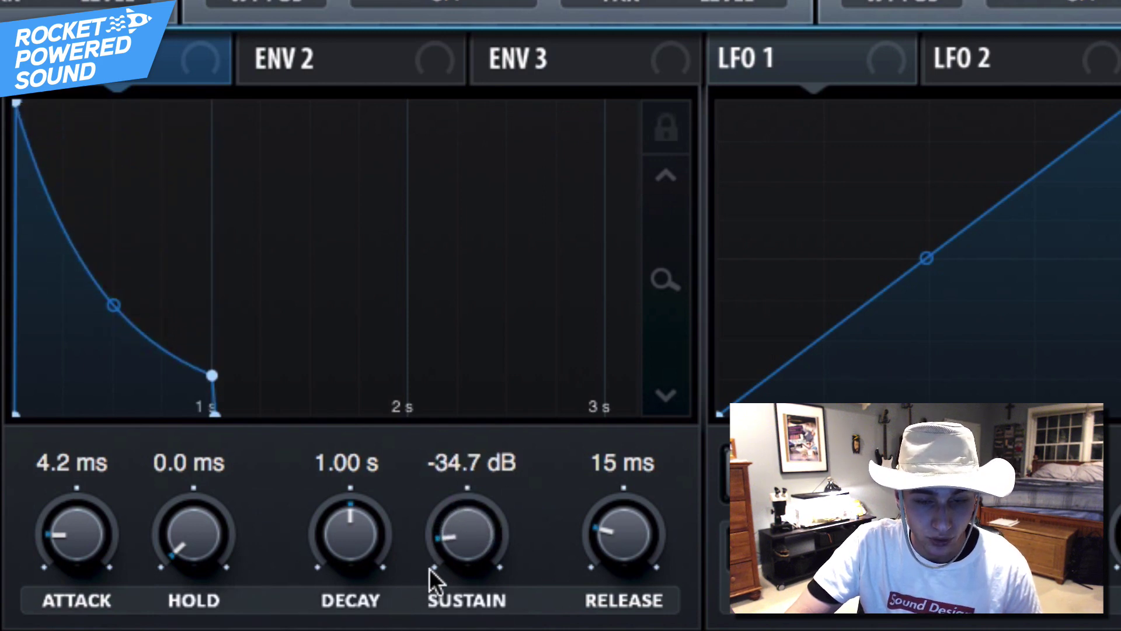
drag(354, 541, 350, 546)
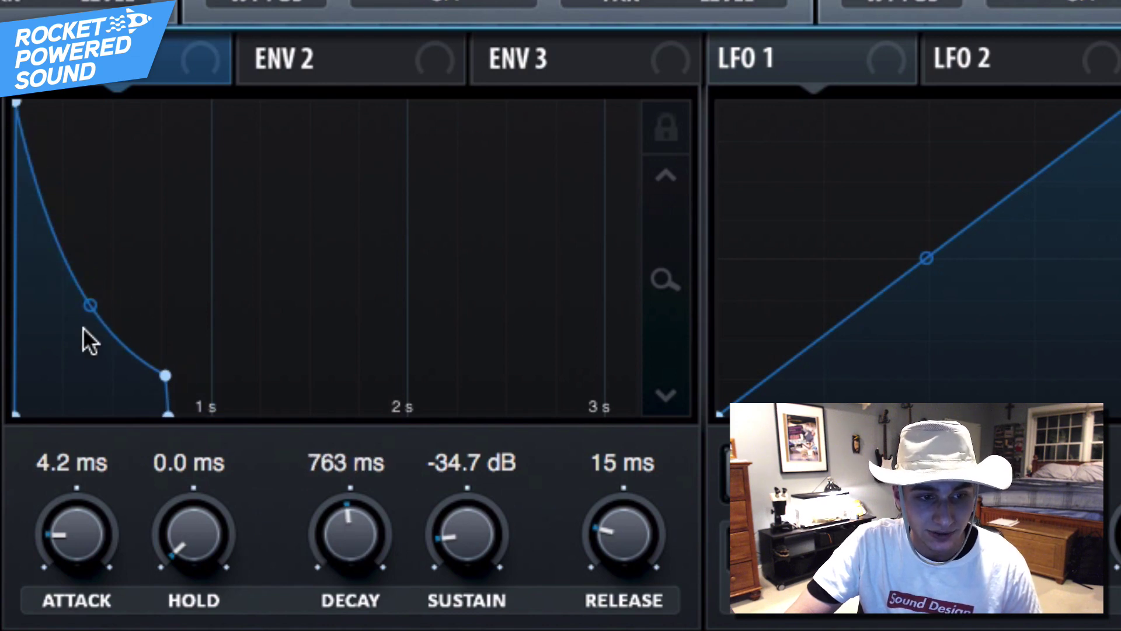
drag(83, 312, 83, 326)
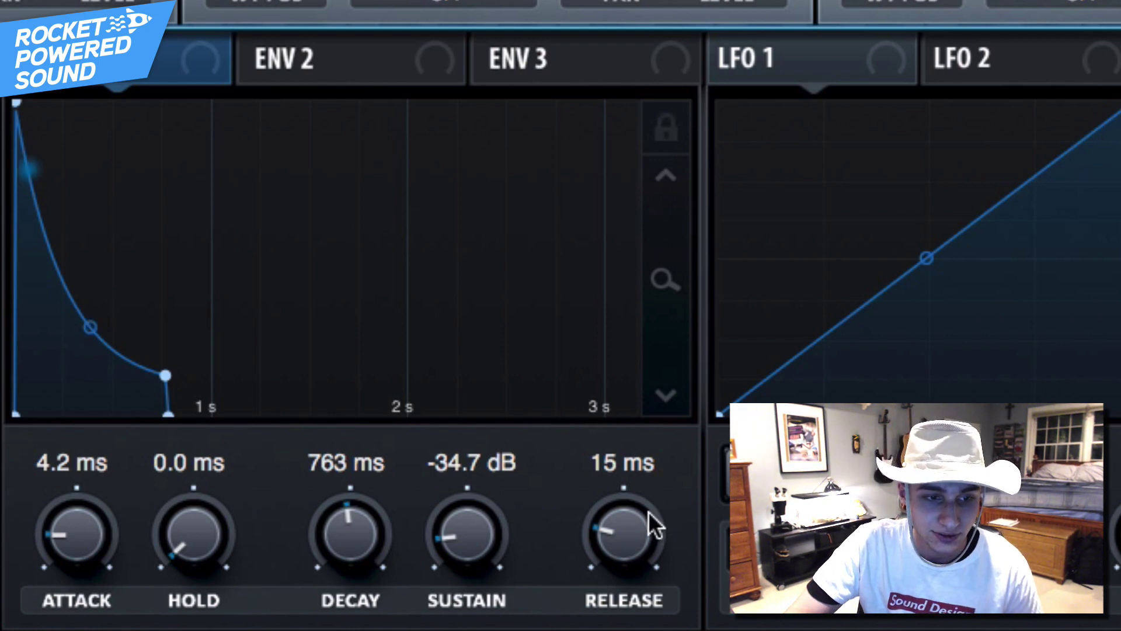
drag(644, 523, 689, 457)
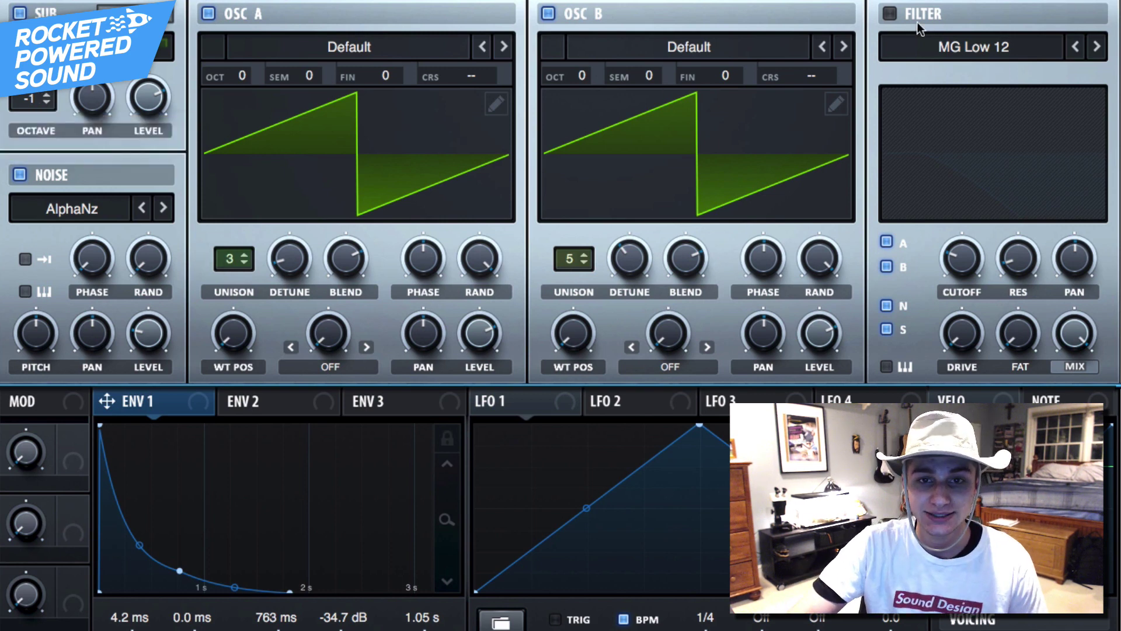
Enable the MG Low 12 filter and assign both ENV 1 and Macro 1 to its cutoff
click(890, 14)
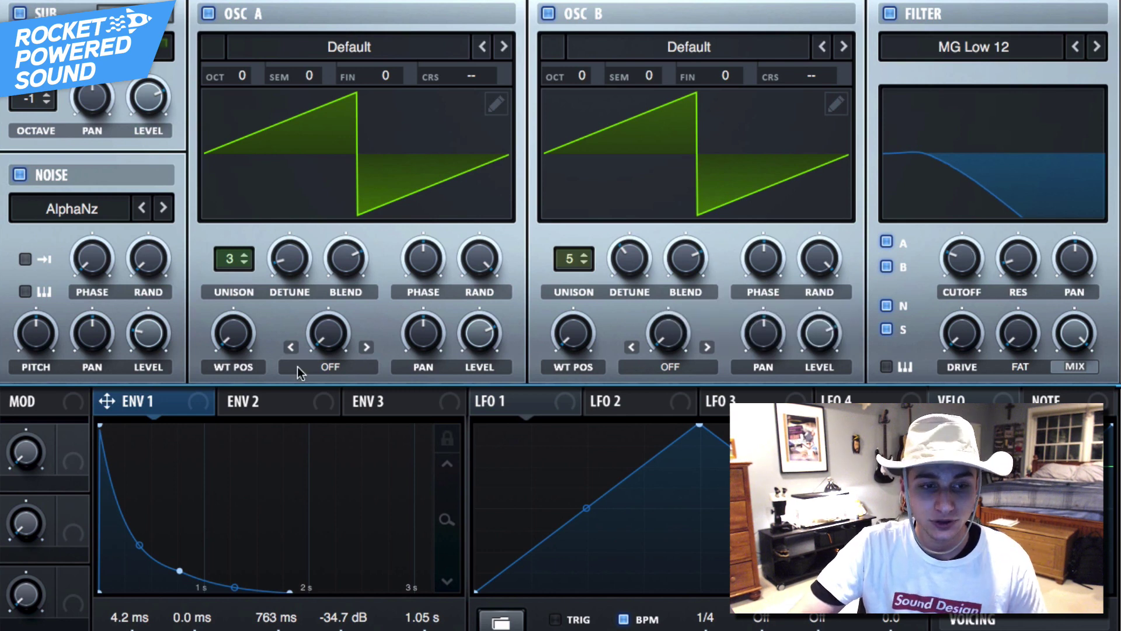
drag(152, 404, 960, 257)
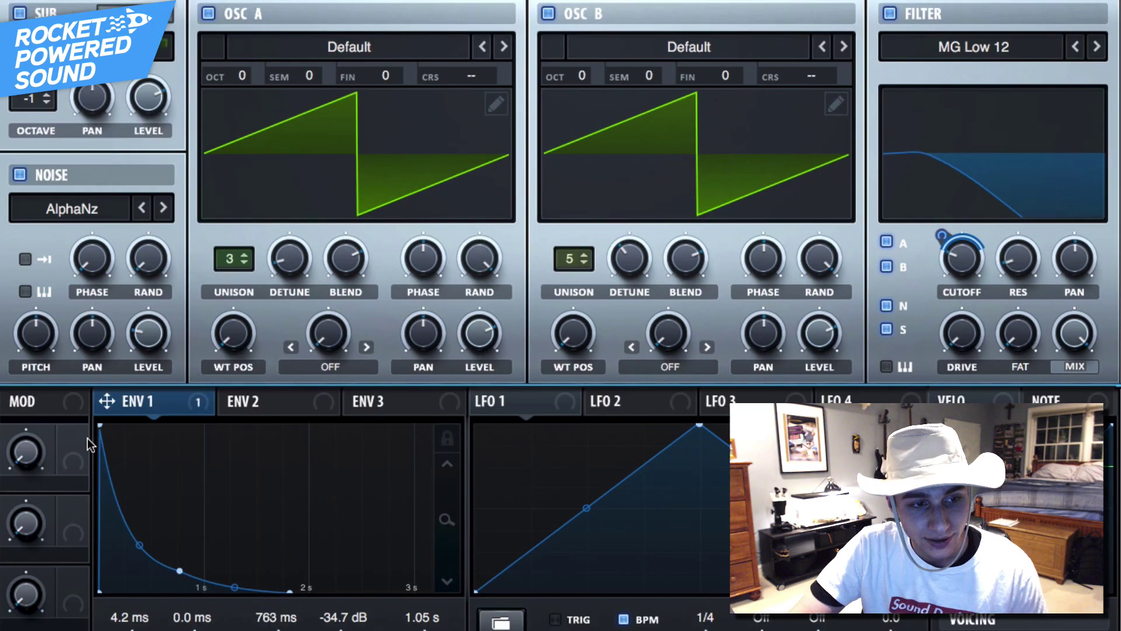
drag(87, 443, 957, 274)
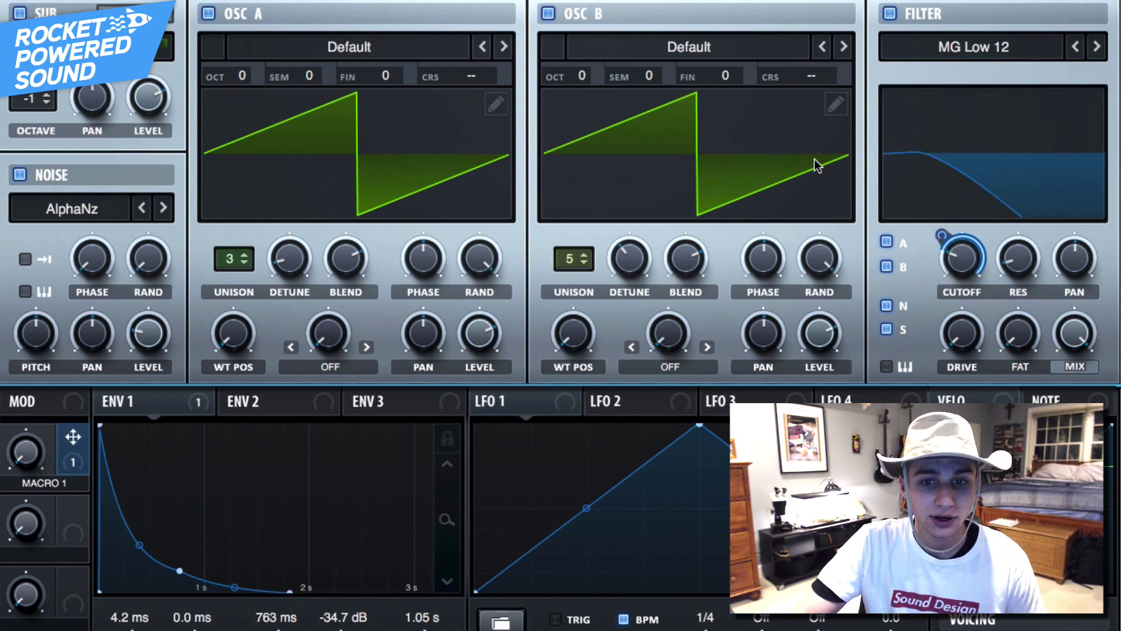
Review the filter cutoff's modulation routings in the matrix
right_click(953, 242)
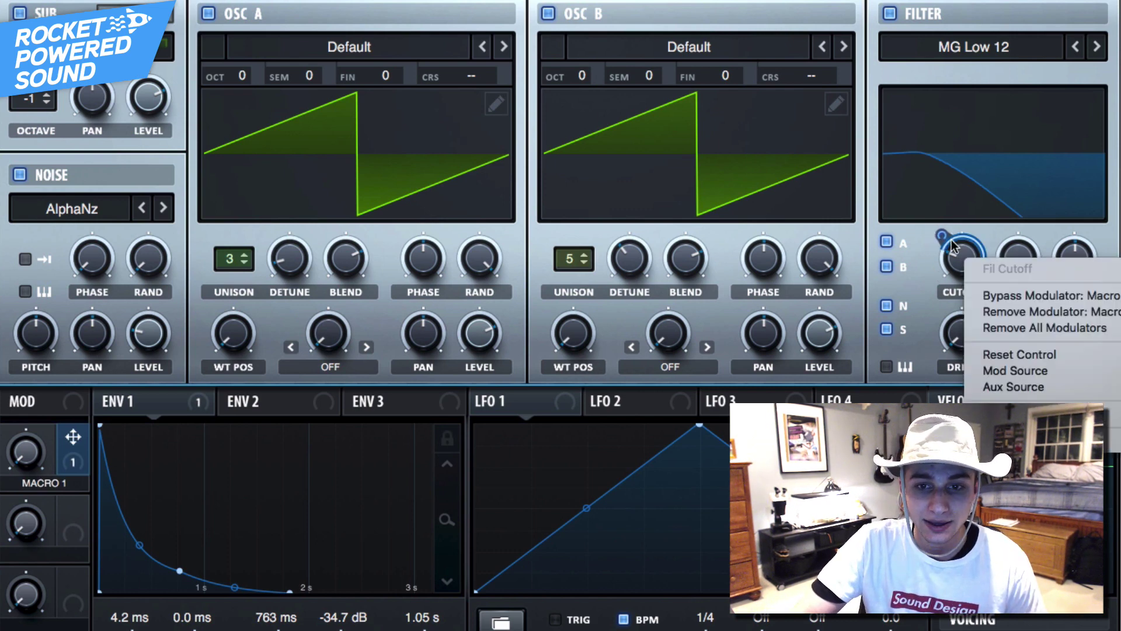
click(962, 282)
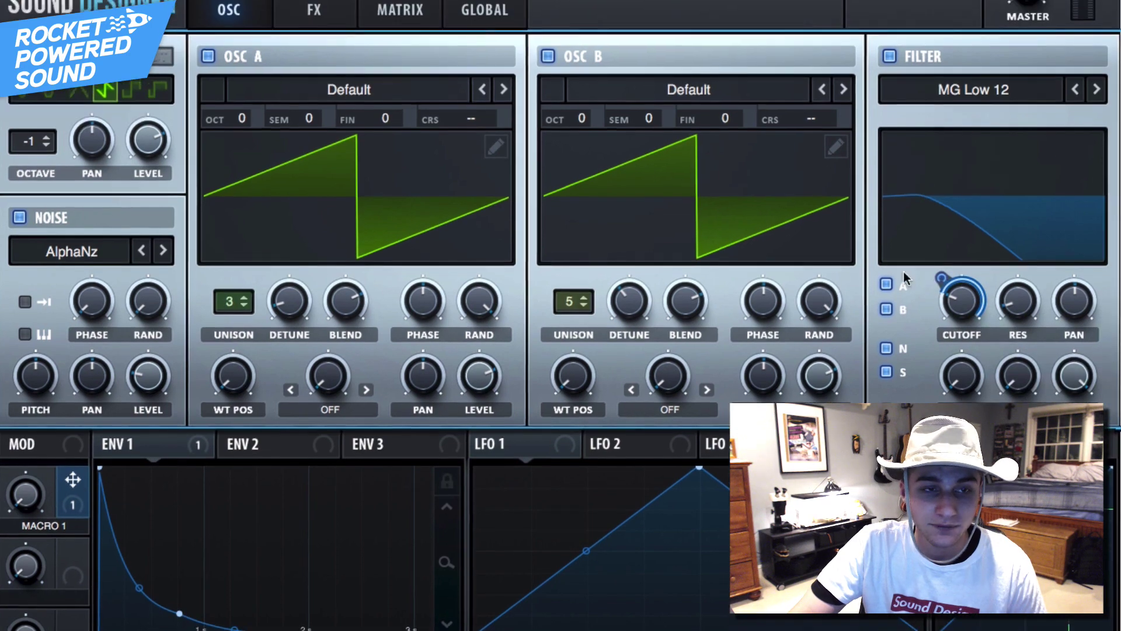
click(400, 9)
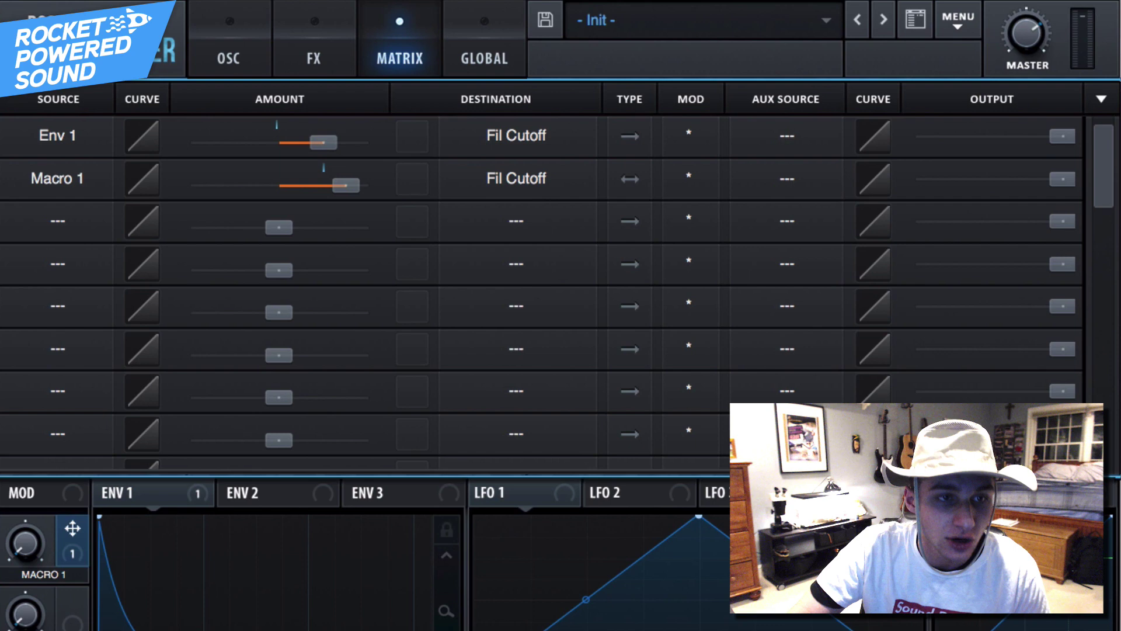
click(231, 61)
Set a bipolar Macro 1 cutoff modulation depth and raise Macro 1 to about 73%
drag(939, 349, 946, 329)
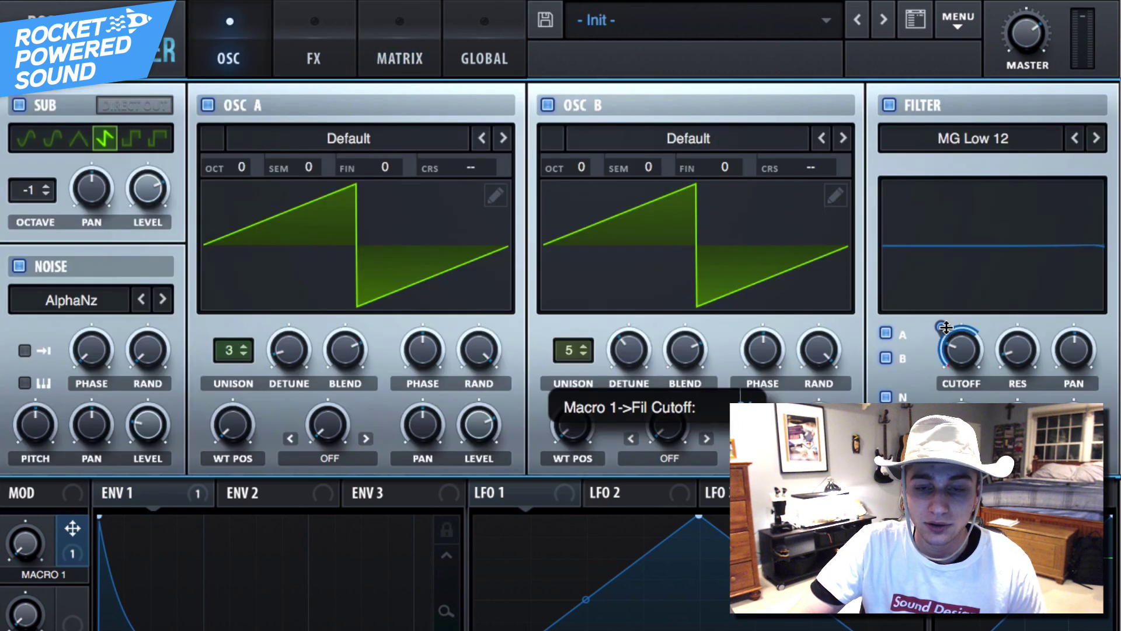
drag(959, 288, 946, 374)
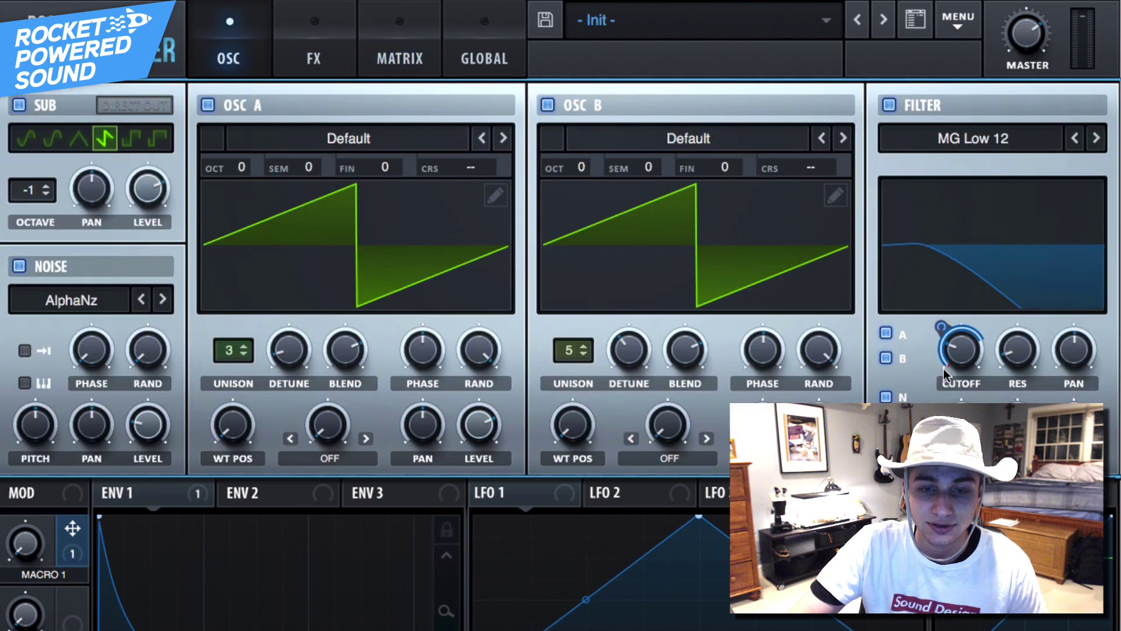
drag(23, 545, 39, 507)
drag(41, 423, 111, 350)
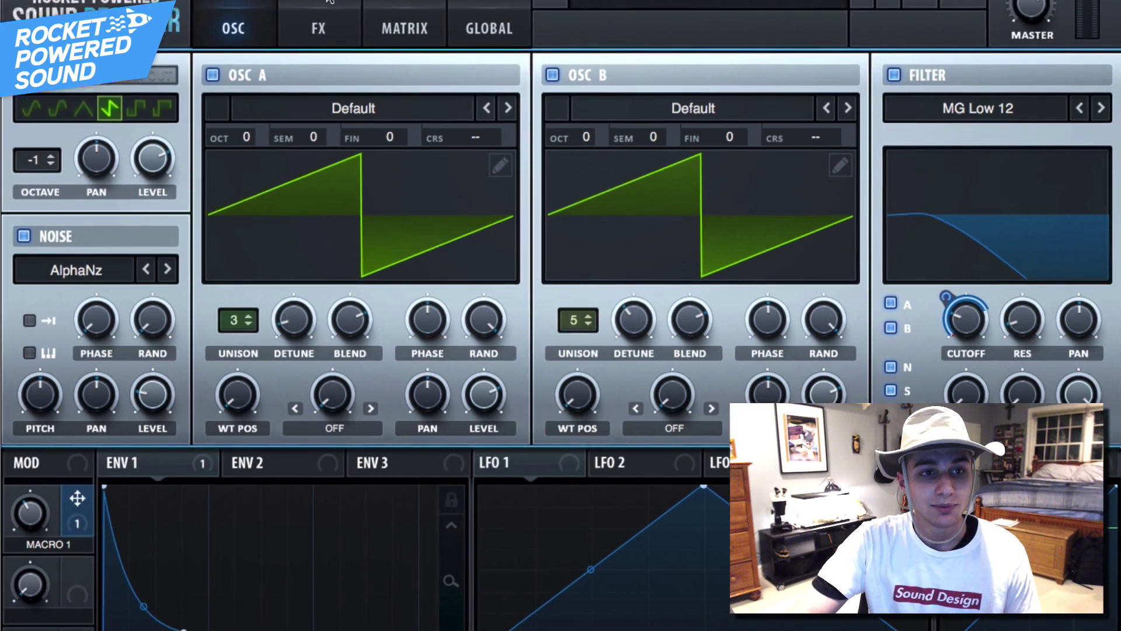
Add a multiband compressor to the FX chain with release around 565 ms
click(320, 26)
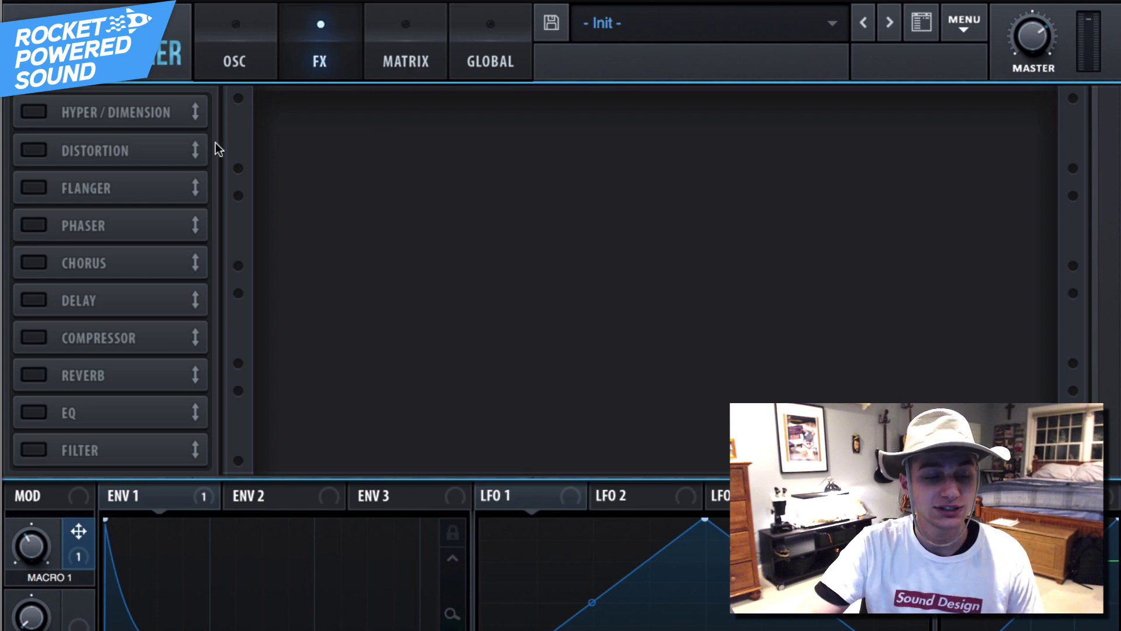
click(37, 339)
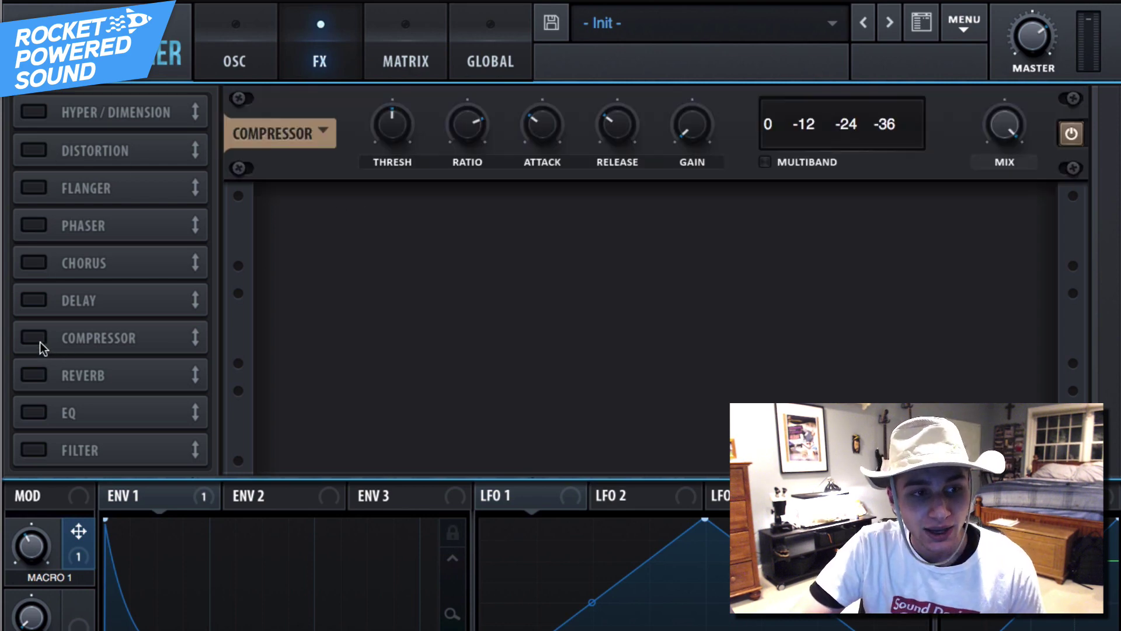
click(769, 169)
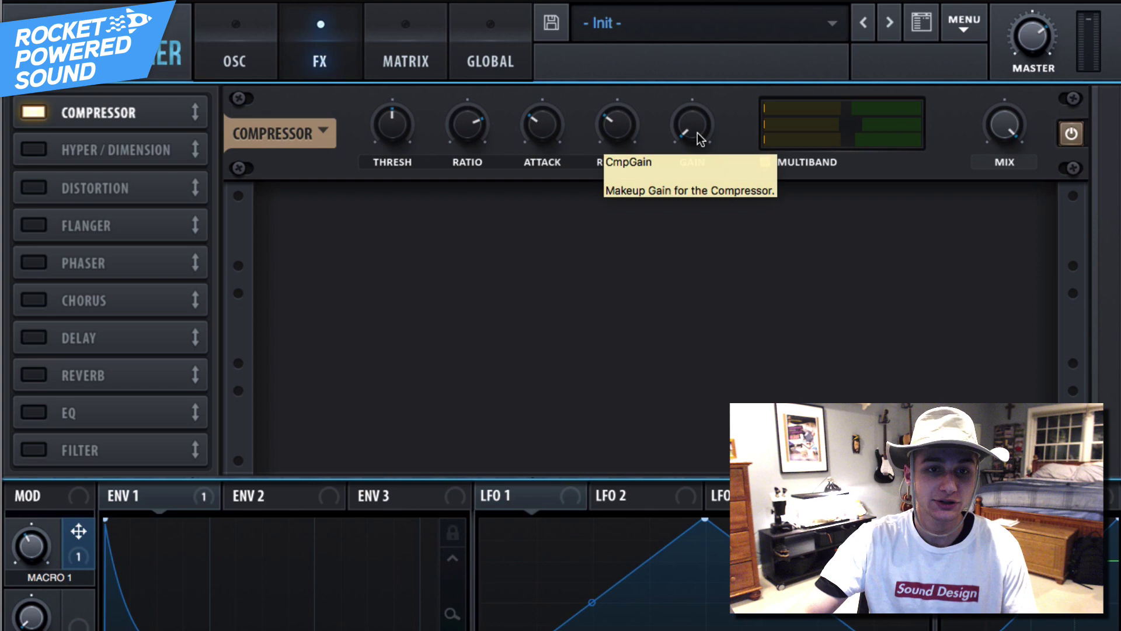
mouse_move(625, 131)
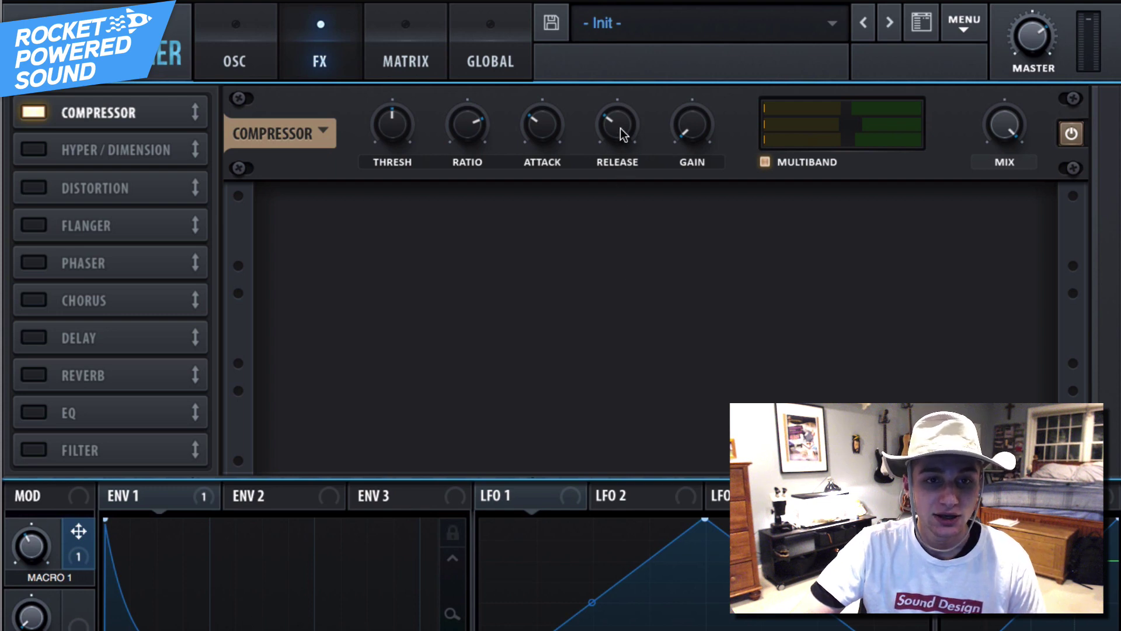
drag(617, 124, 656, 64)
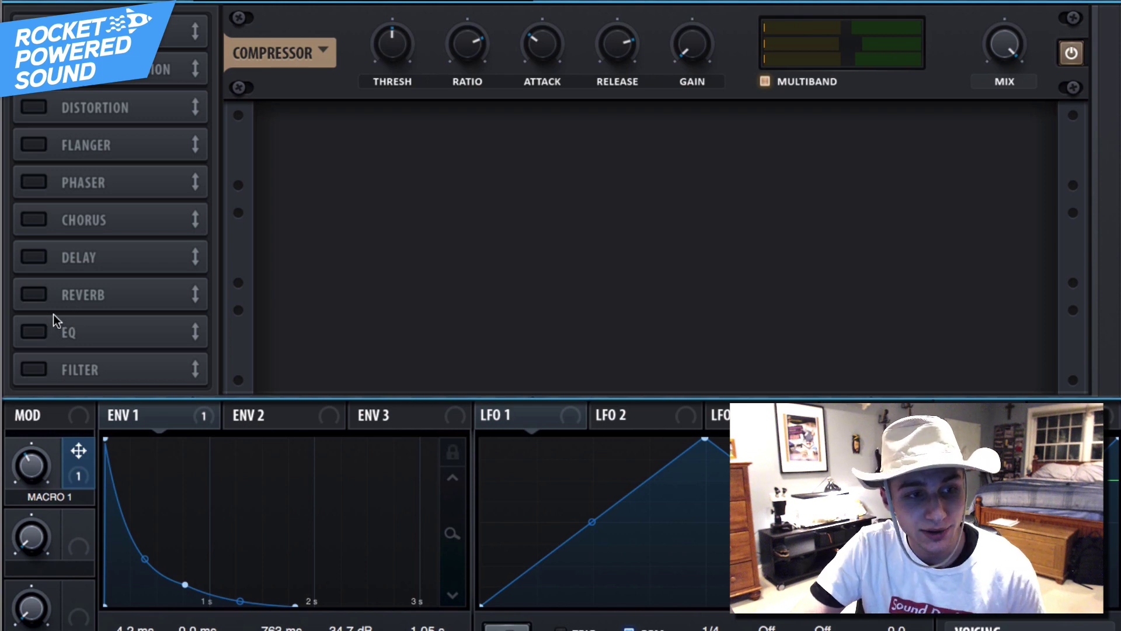
Add a 29%-wet hall reverb, with Hyper/Dimension before it: Hyper mix 0, Dimension mix 37%
click(37, 300)
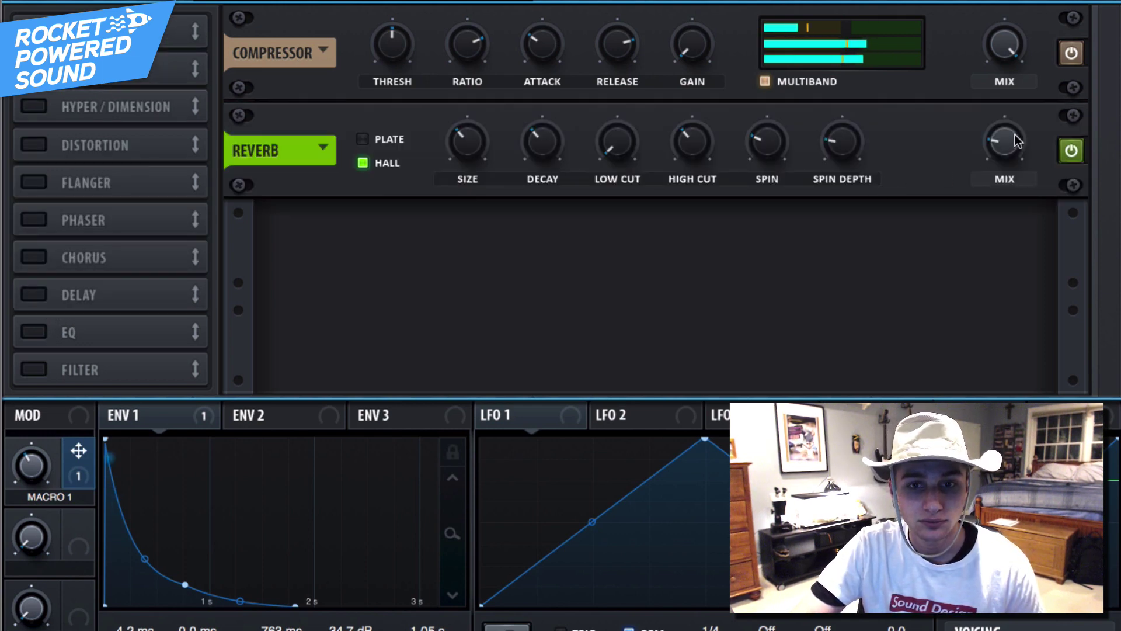
drag(984, 153, 1007, 111)
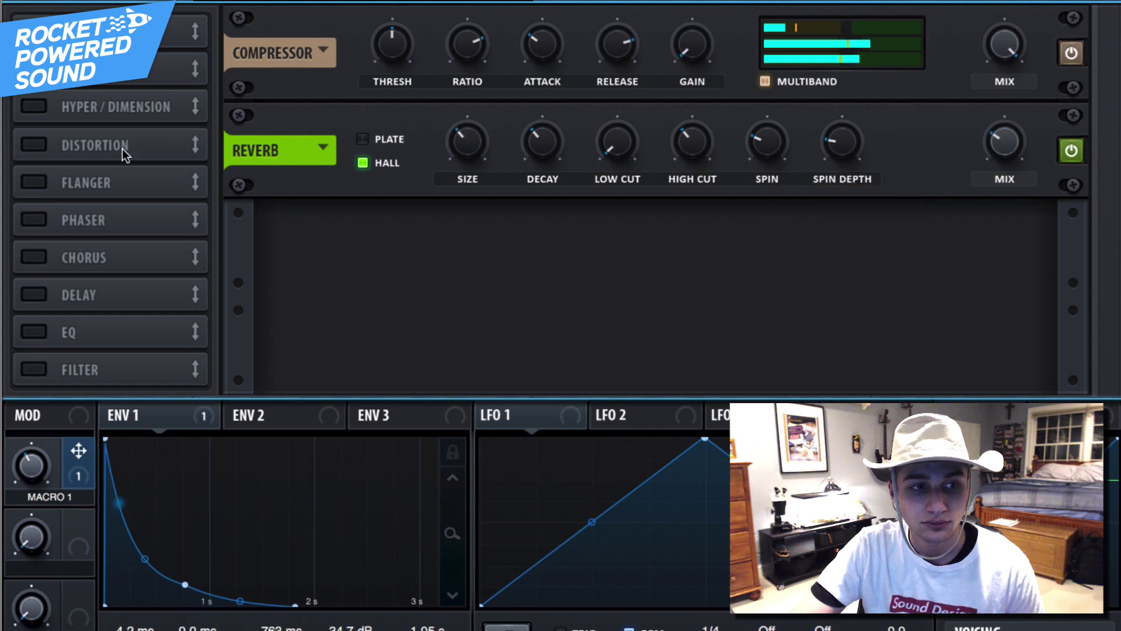
click(36, 108)
drag(105, 54, 105, 66)
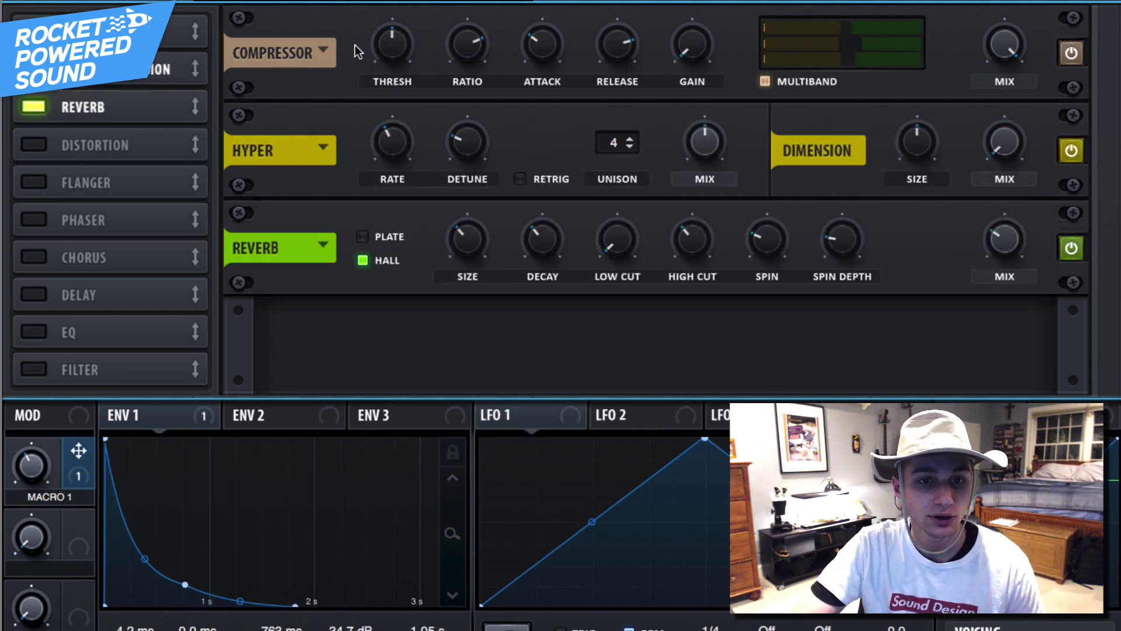
drag(719, 145, 697, 160)
drag(927, 149, 908, 159)
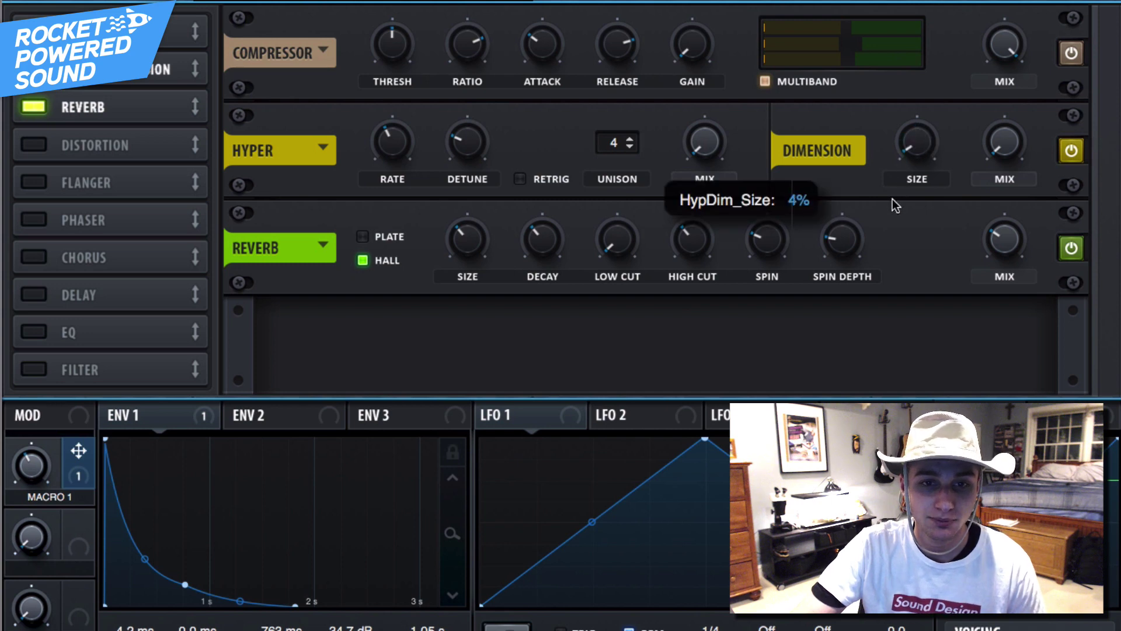
drag(1008, 124, 1009, 61)
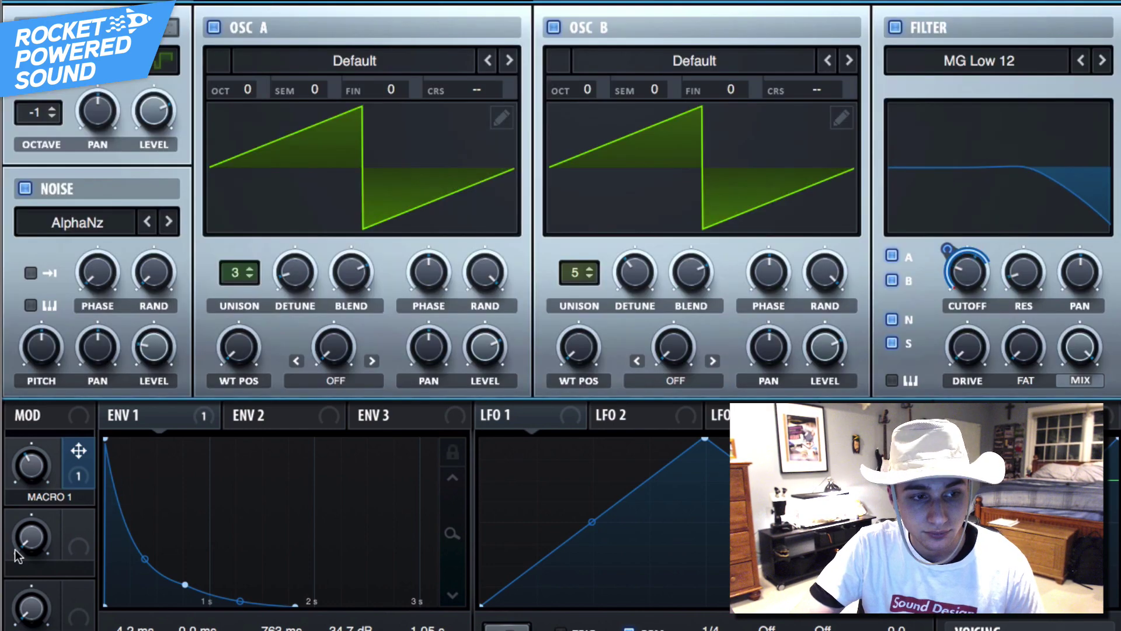
Sweep Macro 1 up to 71% to reopen the filter cutoff
drag(16, 477, 38, 421)
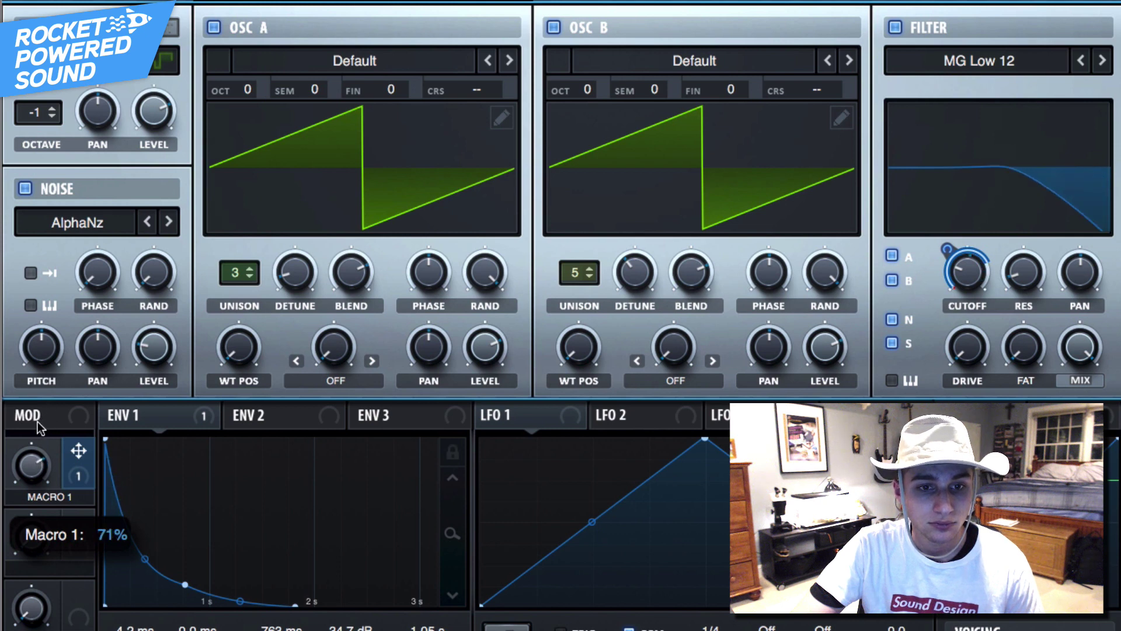